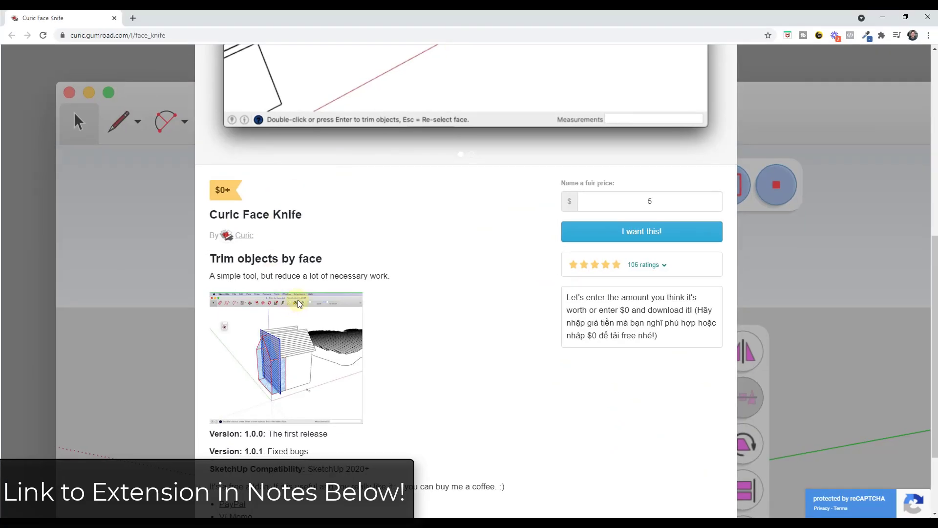
# - Browse the Curic Face Knife Gumroad page, checking the $0+ fair-price box and demo GIF
pyautogui.scroll(5, 466, 244)
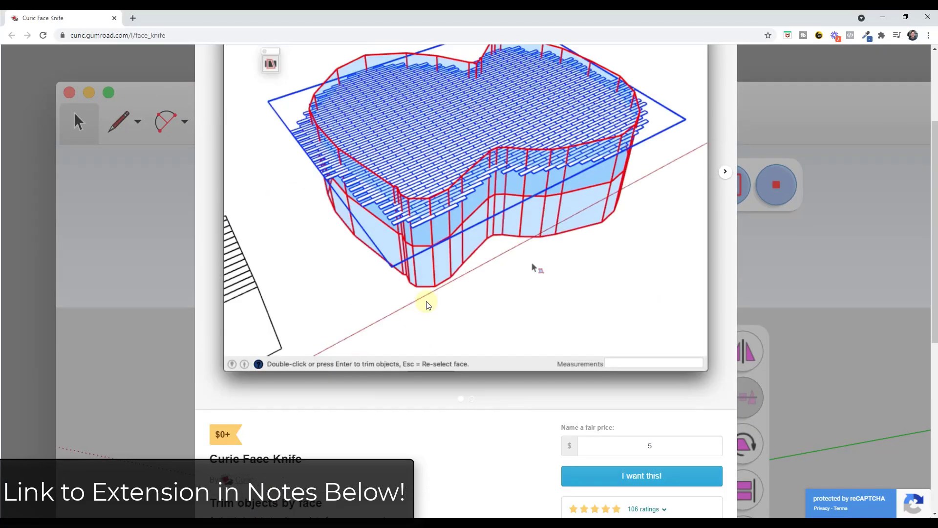
pyautogui.scroll(3, 454, 283)
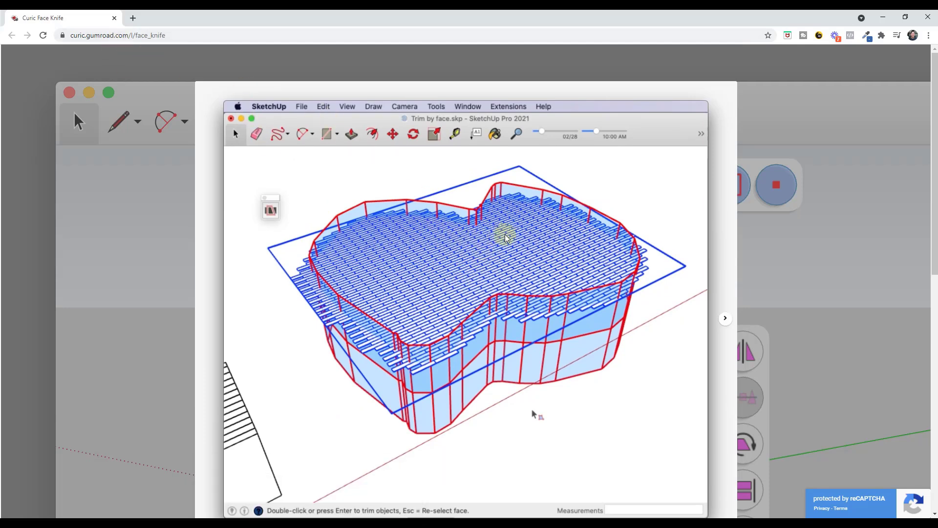
pyautogui.scroll(-9, 519, 235)
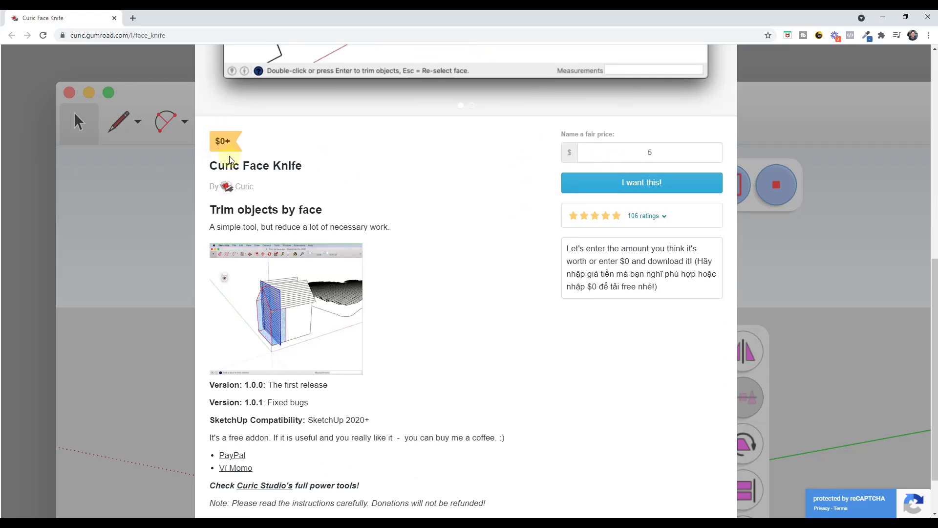
pyautogui.click(623, 152)
pyautogui.scroll(8, 485, 239)
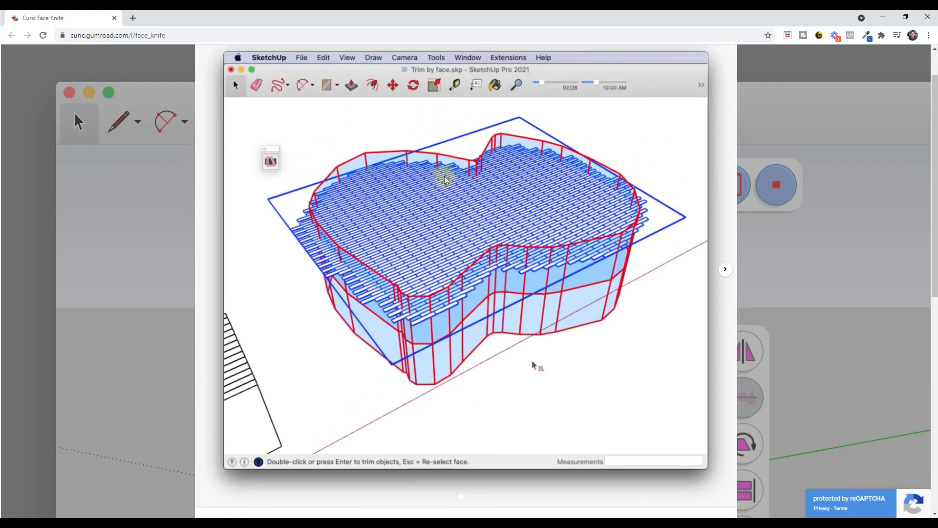
# - Minimize Chrome to return to SketchUp and clear the current selection
pyautogui.click(883, 18)
pyautogui.scroll(5, 635, 259)
pyautogui.click(606, 285)
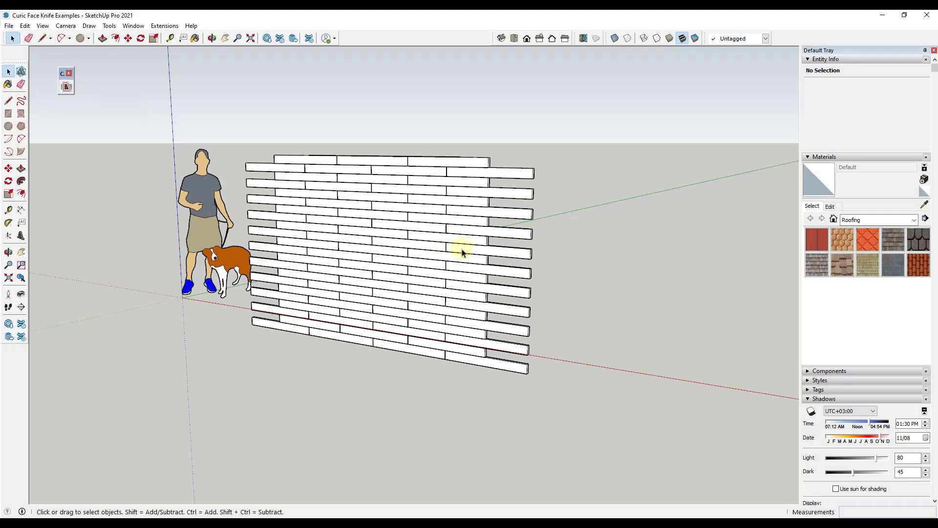
pyautogui.scroll(-2, 462, 252)
# - Orbit around the brick paver wall and select its group
pyautogui.moveTo(458, 250); pyautogui.dragTo(206, 308, button='middle')
pyautogui.scroll(1, 429, 238)
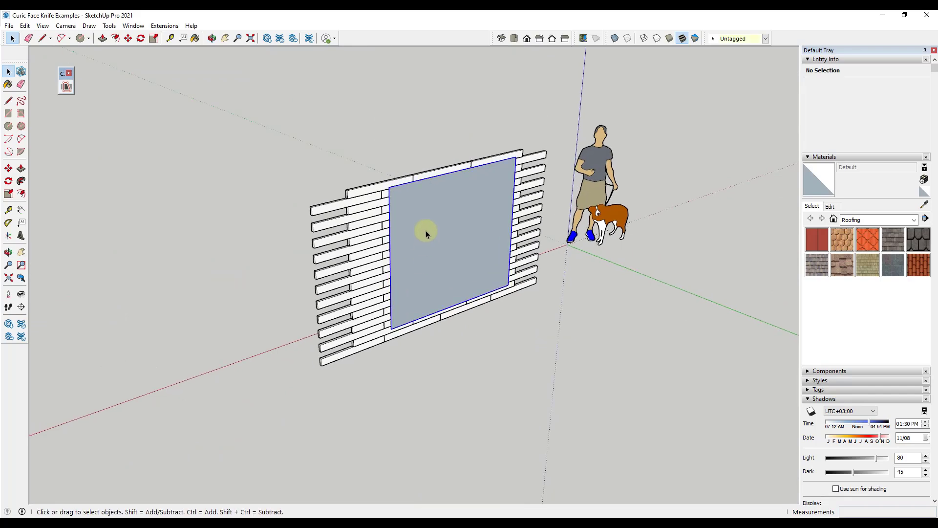
pyautogui.click(425, 234)
pyautogui.moveTo(450, 237); pyautogui.dragTo(819, 230, button='middle')
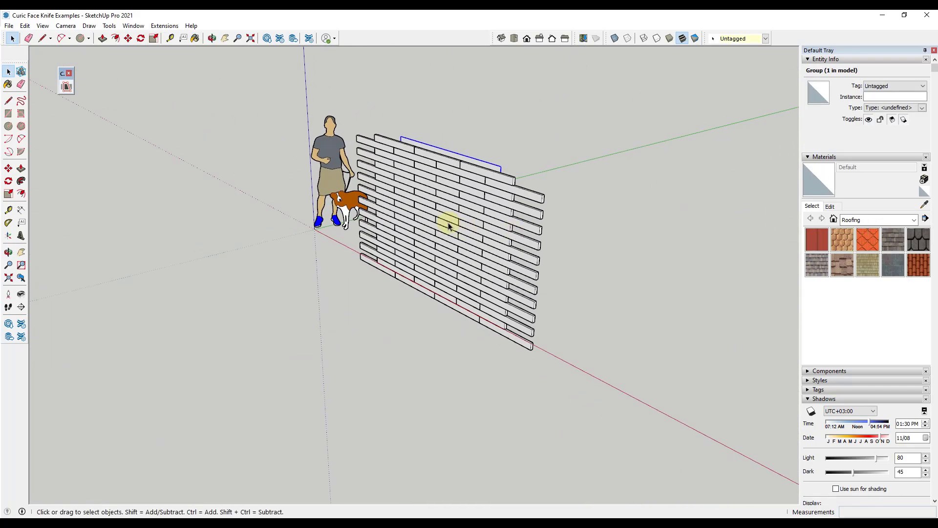
pyautogui.scroll(1, 449, 226)
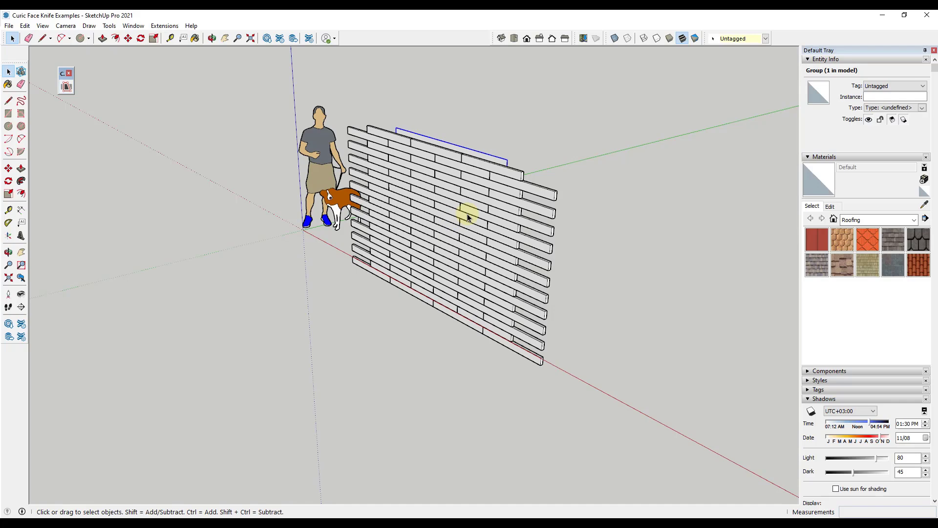
pyautogui.moveTo(503, 204); pyautogui.dragTo(464, 205, button='middle')
pyautogui.click(462, 194)
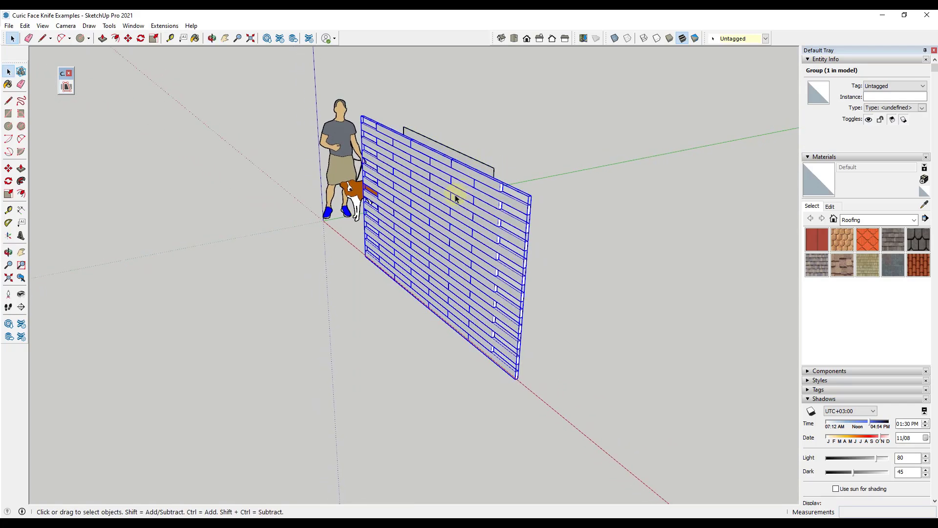
# - Trim the brick paver wall with Curic Face Knife, using the gray rectangular face as boundary
pyautogui.click(66, 89)
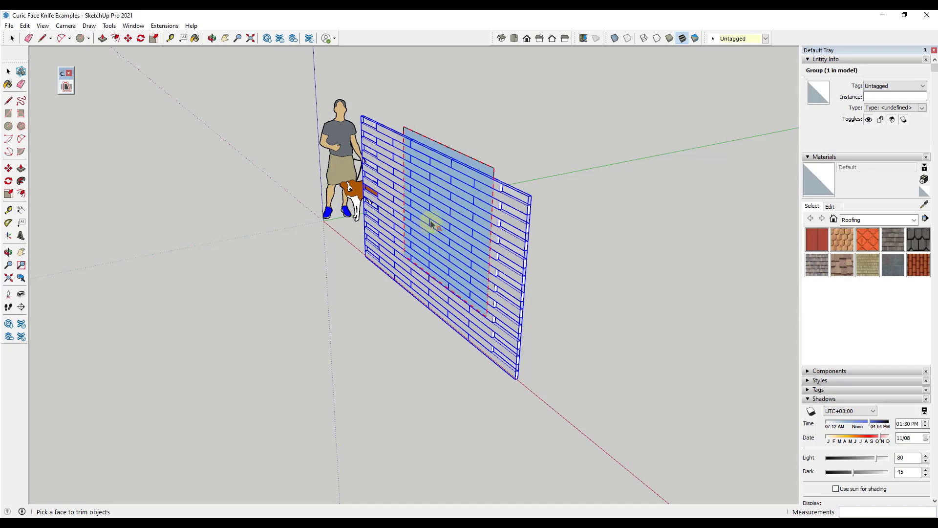
pyautogui.click(465, 219)
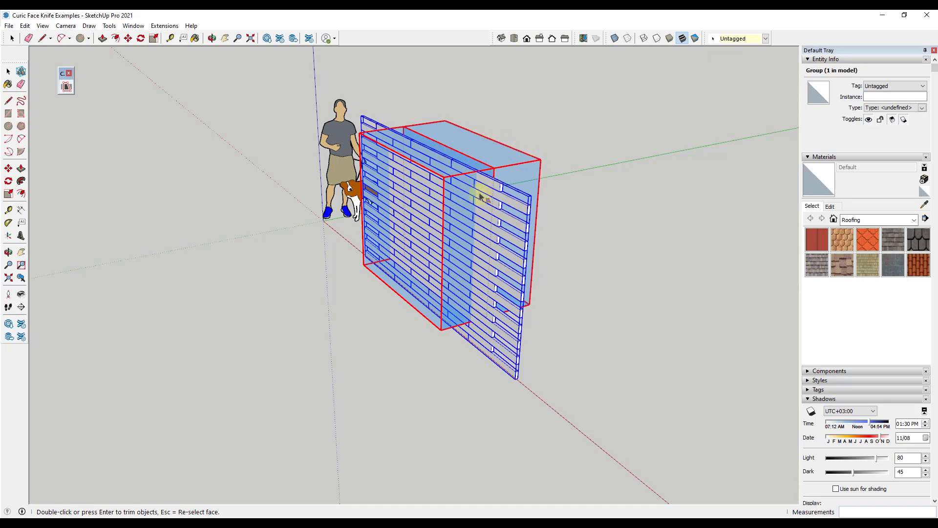
pyautogui.press('Return')
pyautogui.moveTo(479, 190); pyautogui.dragTo(504, 182, button='middle')
pyautogui.scroll(2, 423, 187)
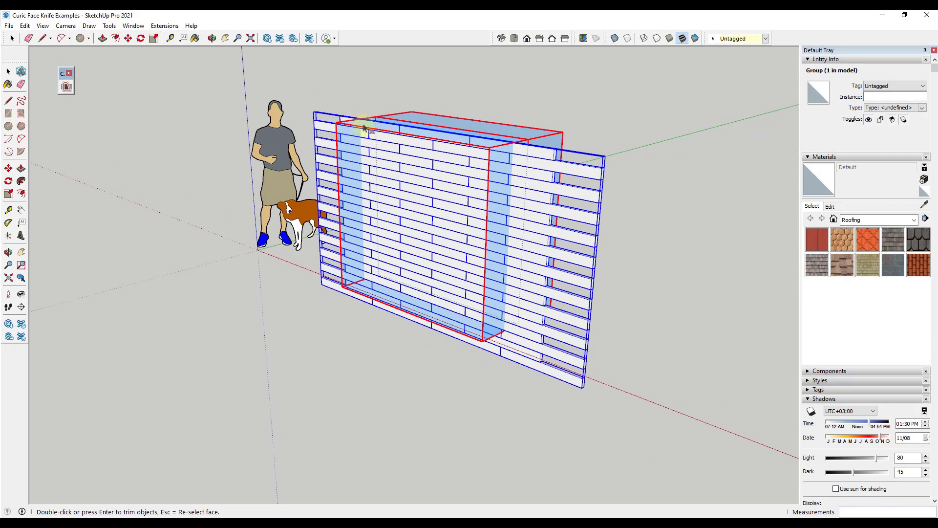
pyautogui.moveTo(479, 325); pyautogui.dragTo(423, 288, button='middle')
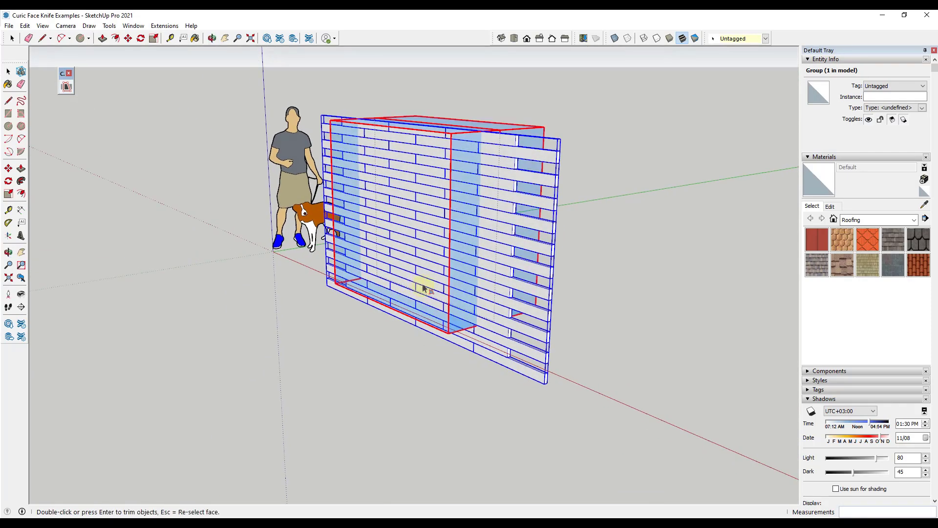
pyautogui.doubleClick(424, 288)
pyautogui.scroll(2, 473, 183)
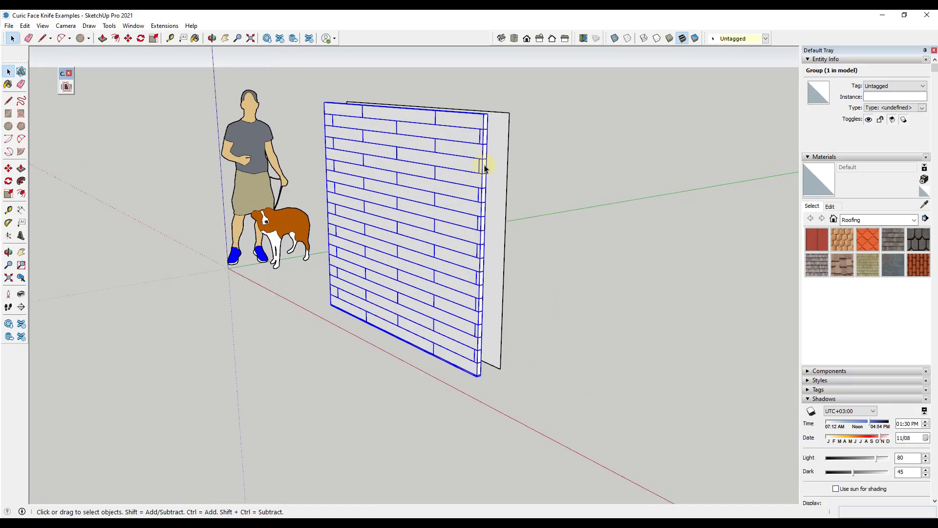
# - Move the trimmed wall 7 9/16" back, snapping its corner onto the face's corner
pyautogui.moveTo(503, 157); pyautogui.dragTo(449, 169, button='middle')
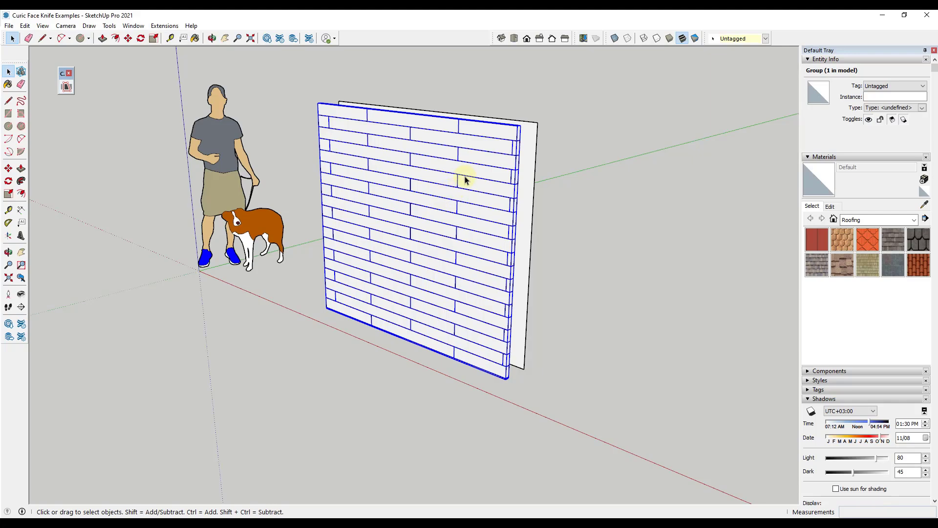
pyautogui.moveTo(465, 180); pyautogui.dragTo(482, 151, button='middle')
pyautogui.scroll(4, 465, 132)
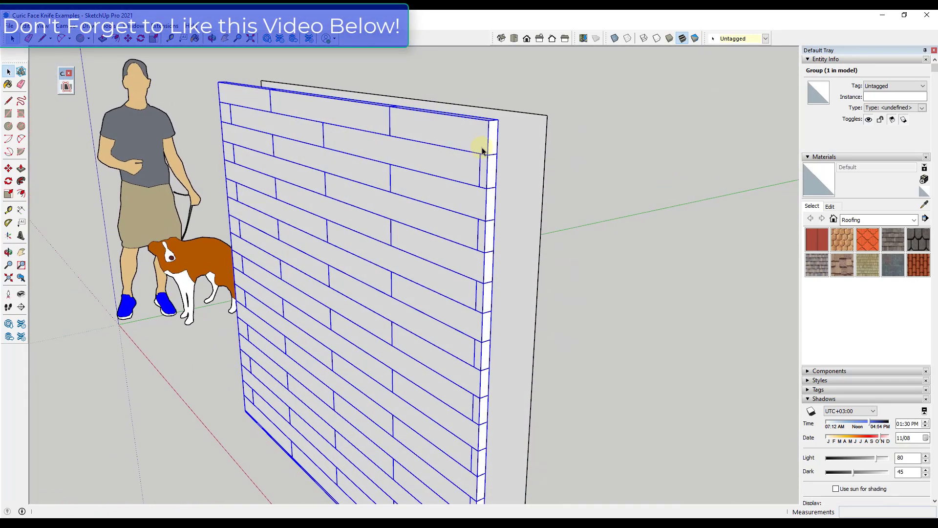
pyautogui.press('m')
pyautogui.click(496, 119)
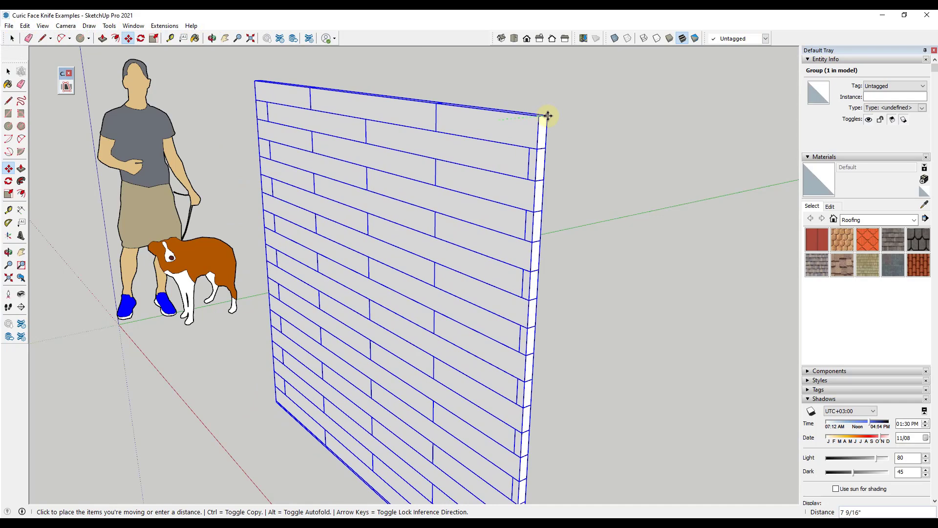
pyautogui.click(547, 116)
pyautogui.moveTo(548, 116); pyautogui.dragTo(465, 246, button='middle')
pyautogui.press('space')
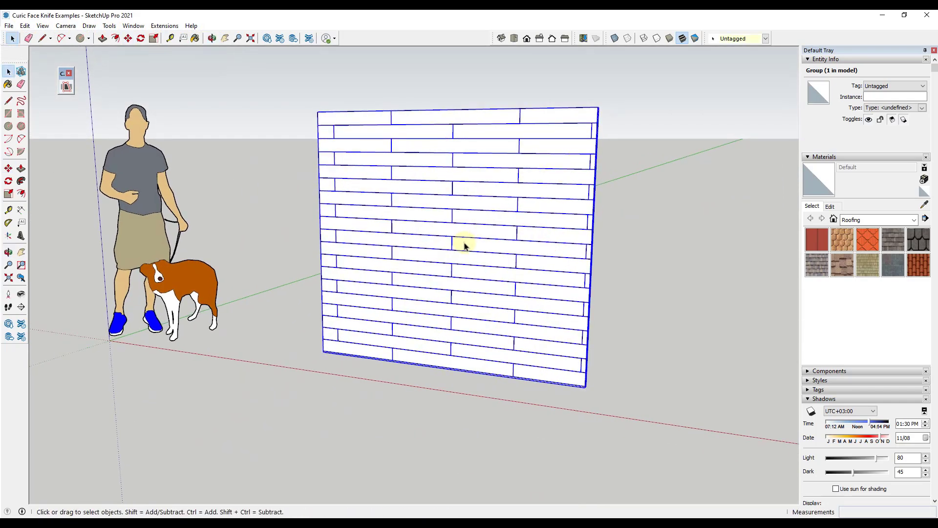
# - Frame the view on the herringbone pavers and the irregular ground face
pyautogui.scroll(-8, 467, 240)
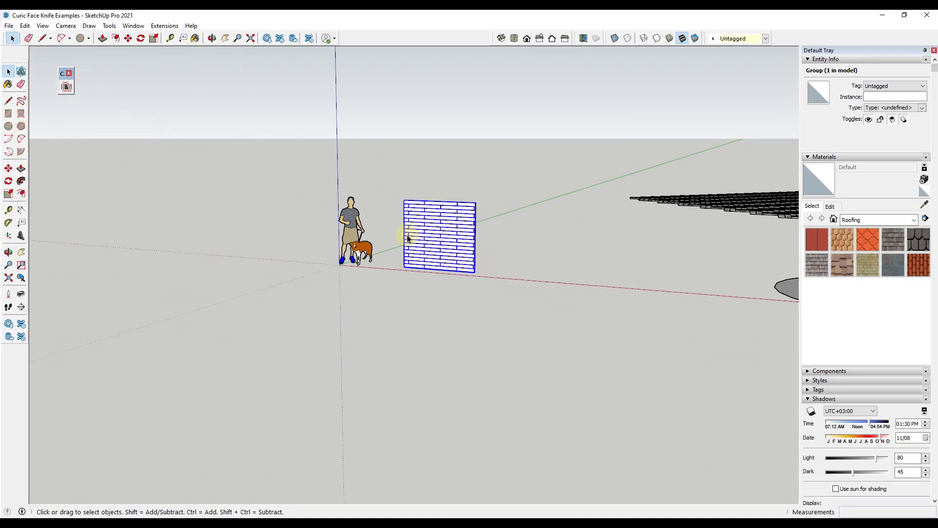
pyautogui.moveTo(401, 237); pyautogui.dragTo(398, 255, button='middle')
pyautogui.hotkey('shift', 'z')
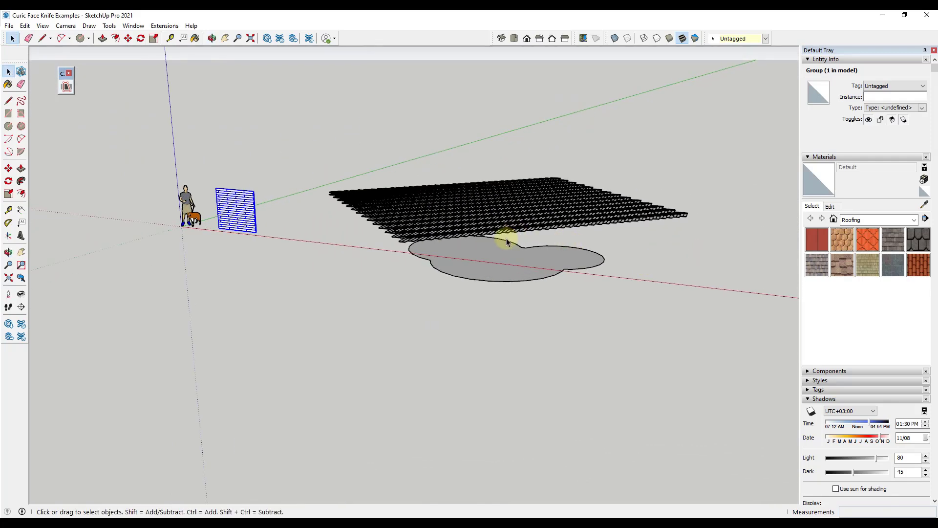
pyautogui.moveTo(507, 242); pyautogui.dragTo(574, 238, button='middle')
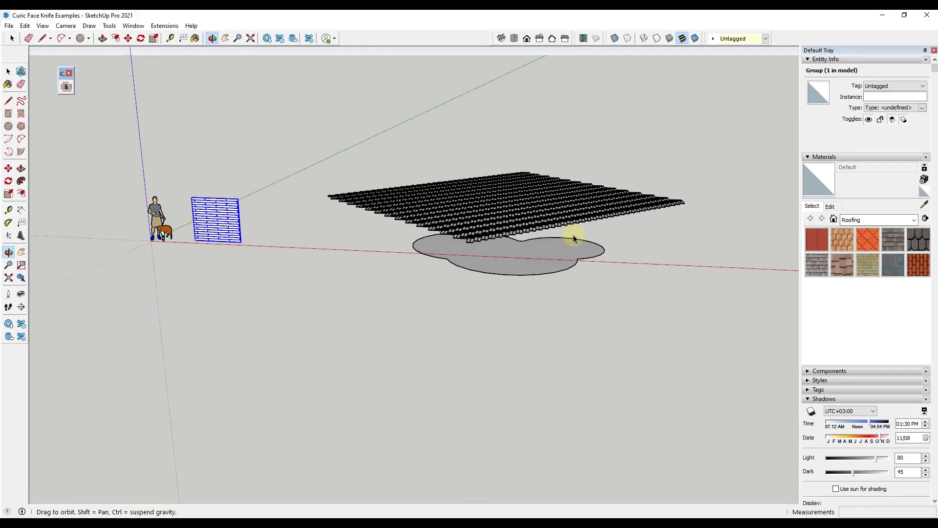
pyautogui.click(521, 262)
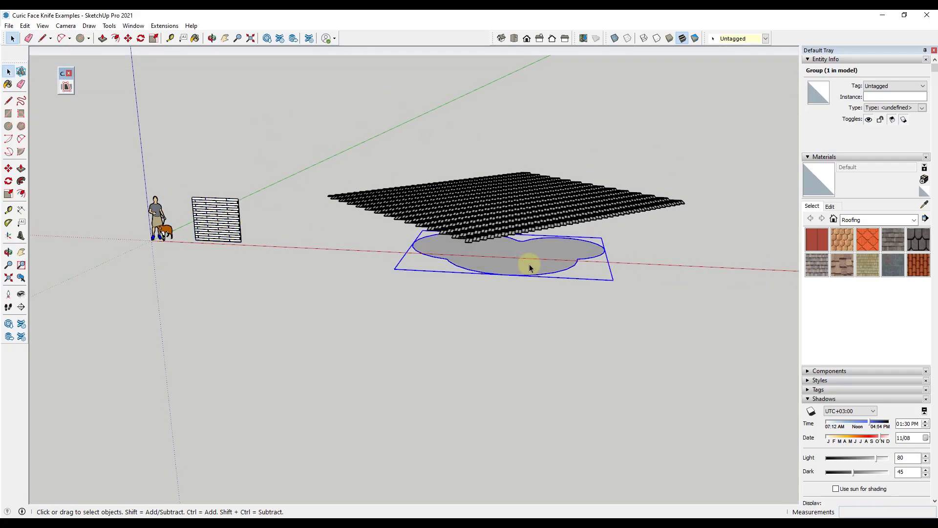
pyautogui.moveTo(530, 268); pyautogui.dragTo(548, 318, button='middle')
# - Select the herringbone paver group and pick the irregular ground face as the trim boundary
pyautogui.click(521, 207)
pyautogui.scroll(3, 540, 239)
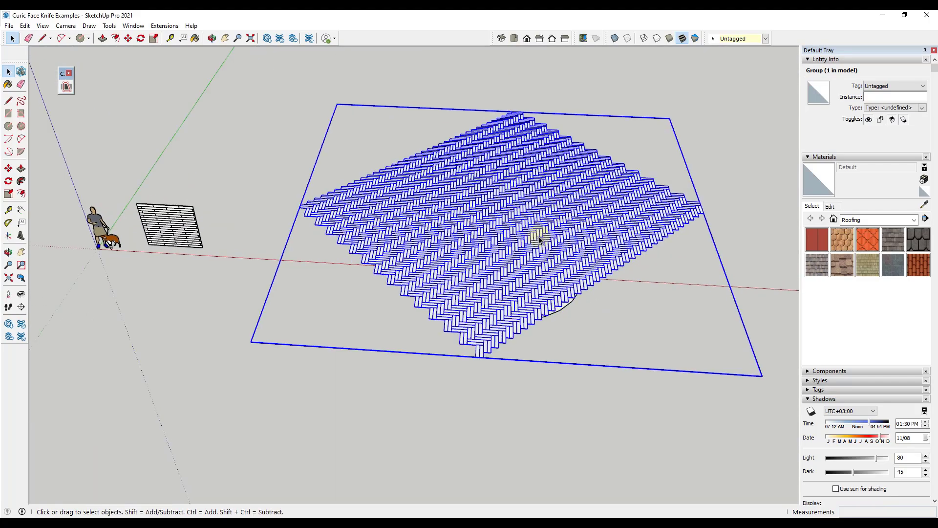
pyautogui.scroll(2, 539, 239)
pyautogui.moveTo(547, 249); pyautogui.dragTo(521, 146, button='middle')
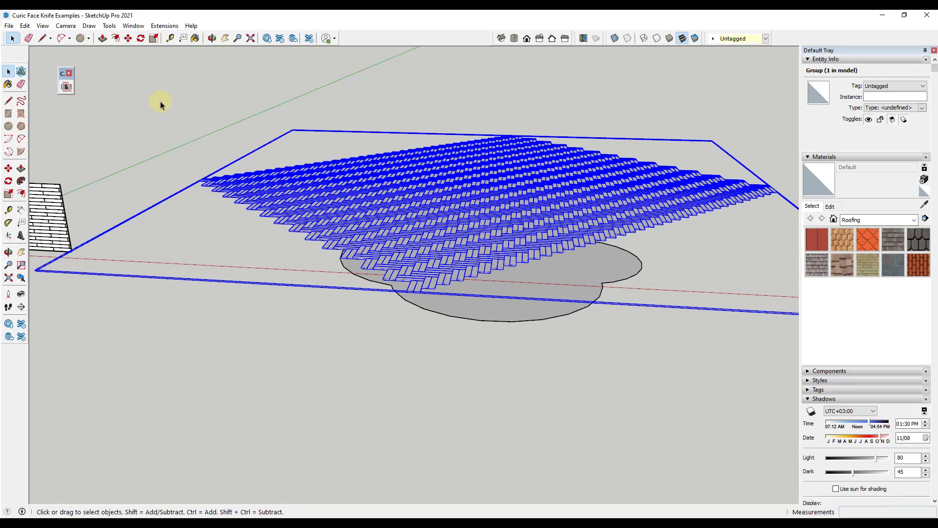
pyautogui.click(67, 87)
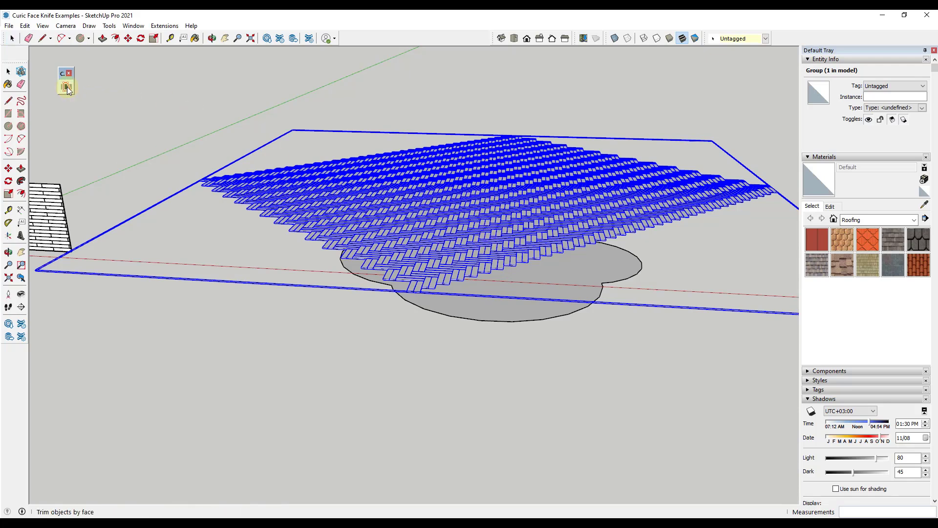
pyautogui.click(536, 294)
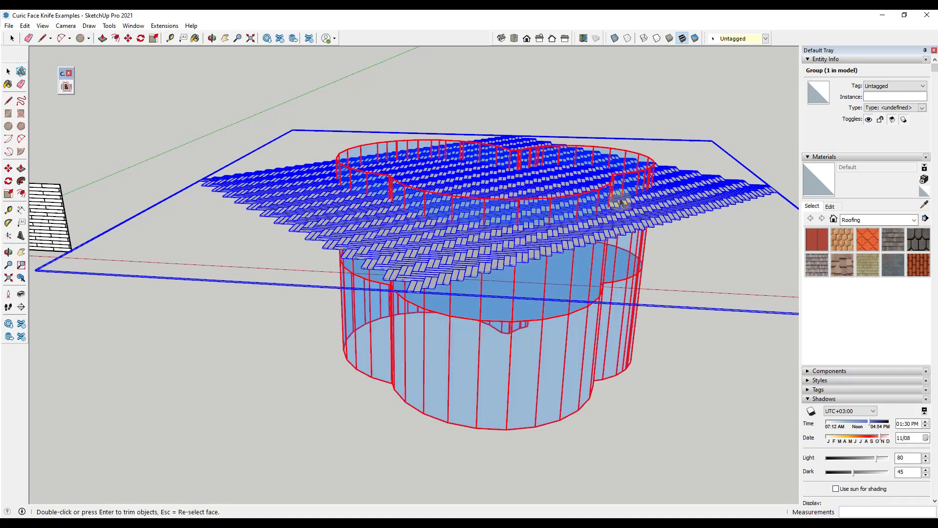
# - Glance at the maximized Curic Face Knife page in Chrome, then return to SketchUp
pyautogui.hotkey('alt', 'Tab')
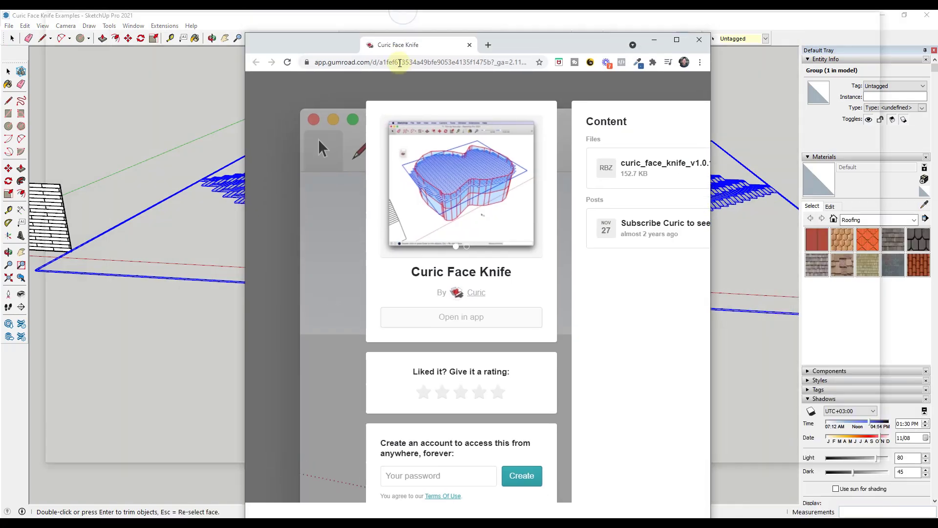
pyautogui.moveTo(398, 49); pyautogui.dragTo(399, 59)
pyautogui.doubleClick(398, 59)
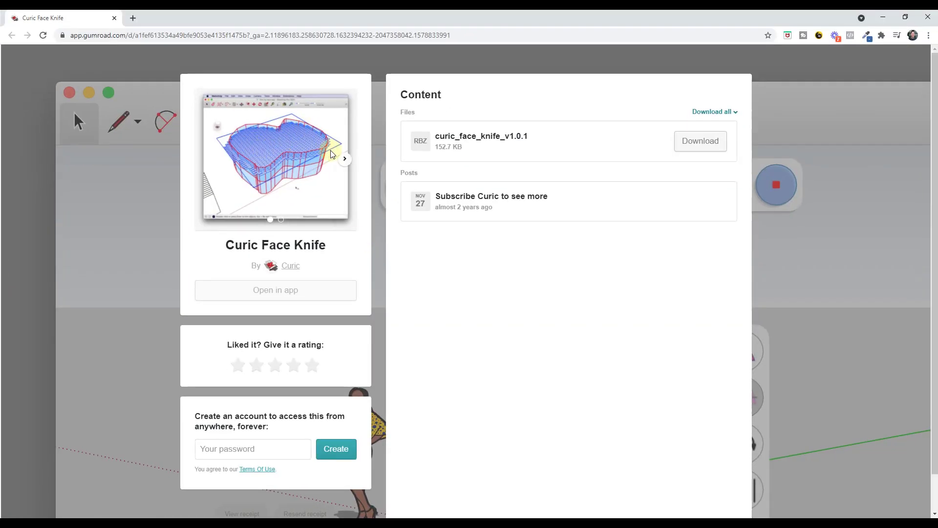
pyautogui.hotkey('alt', 'Tab')
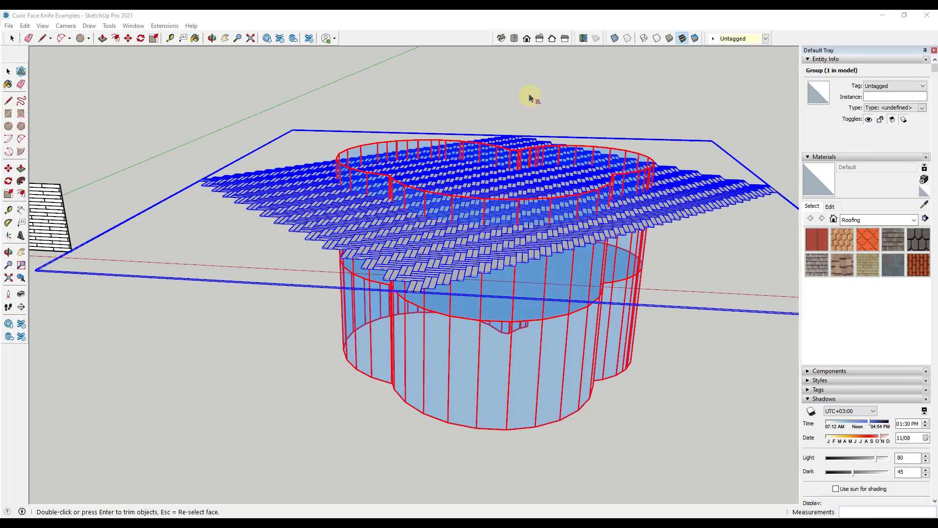
# - Run the Face Knife trim on the herringbone pavers against the picked irregular face
pyautogui.click(505, 246)
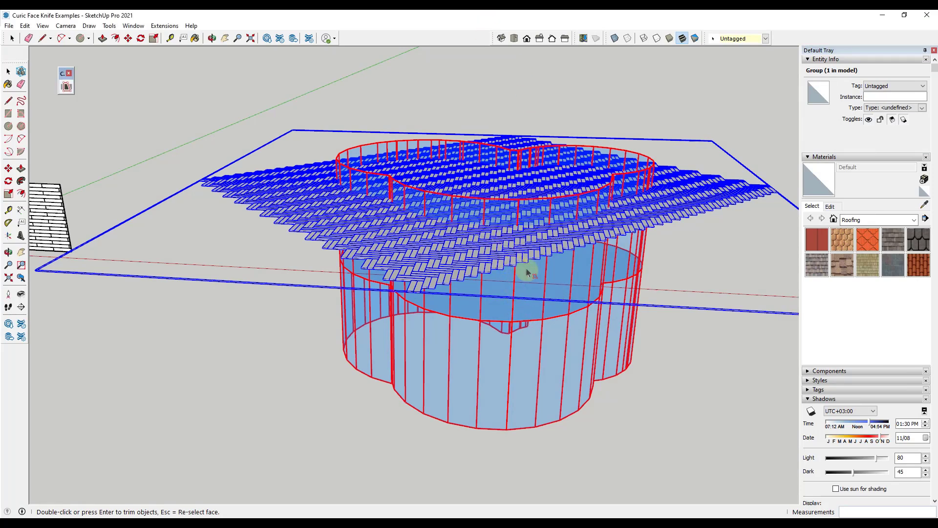
pyautogui.doubleClick(538, 243)
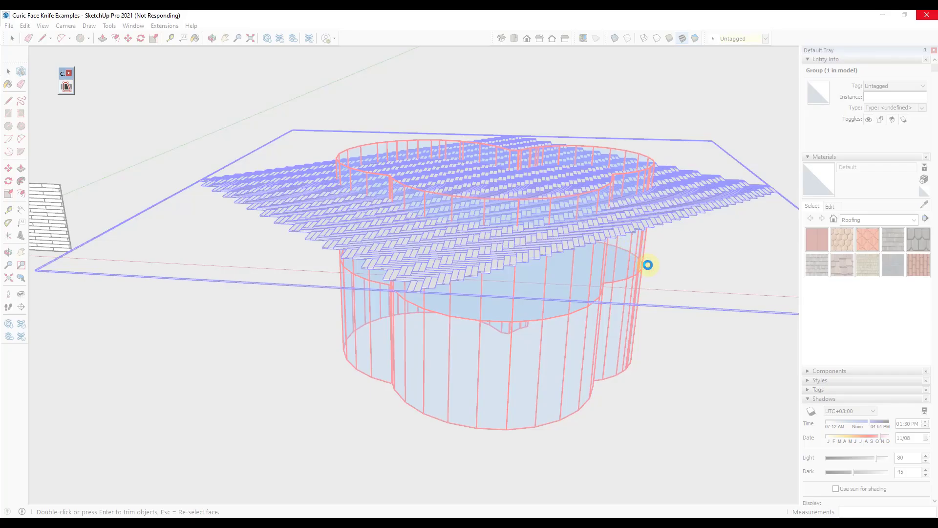
# - Orbit and zoom to inspect the pavers' trimmed edge along the irregular curved outline
pyautogui.scroll(-5, 446, 163)
pyautogui.moveTo(446, 163); pyautogui.dragTo(620, 340, button='middle')
pyautogui.scroll(8, 419, 329)
pyautogui.scroll(-3, 378, 277)
pyautogui.scroll(-3, 329, 237)
pyautogui.scroll(6, 278, 216)
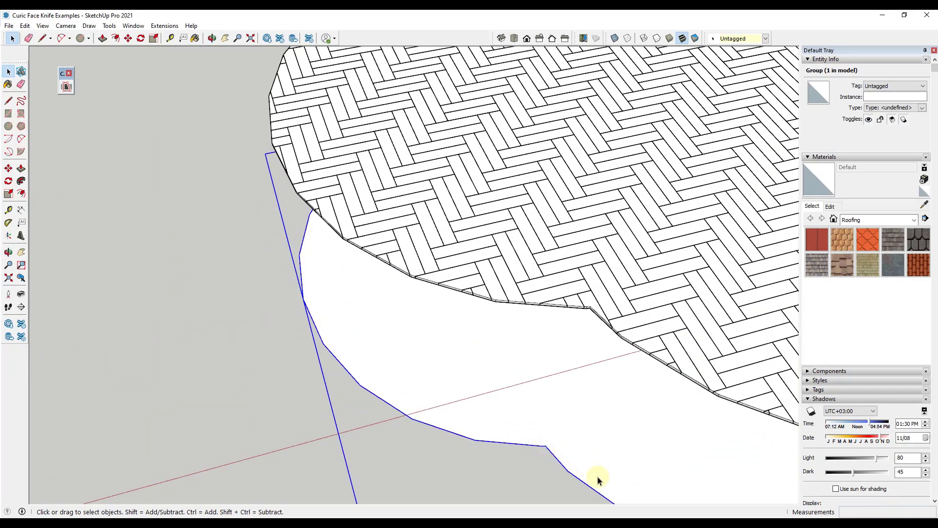
pyautogui.scroll(-3, 540, 369)
pyautogui.scroll(4, 566, 377)
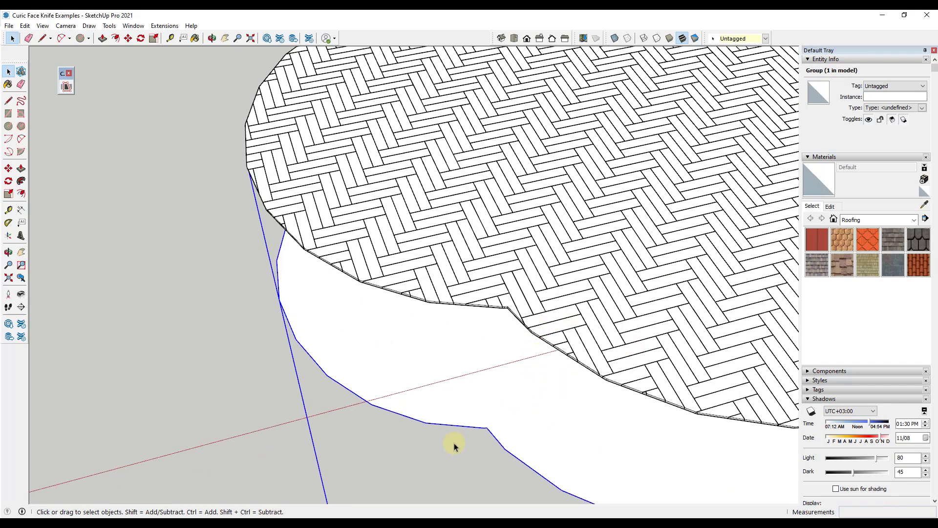
pyautogui.scroll(3, 454, 446)
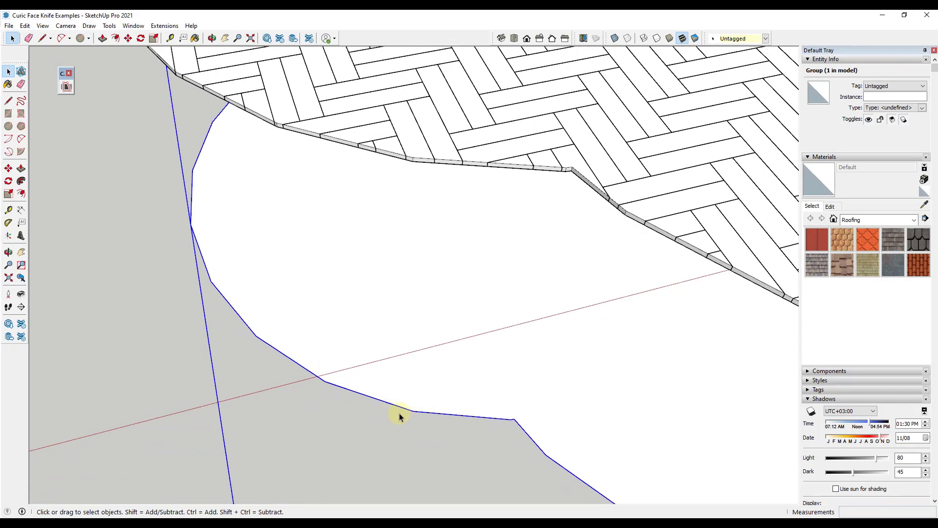
pyautogui.scroll(-3, 316, 284)
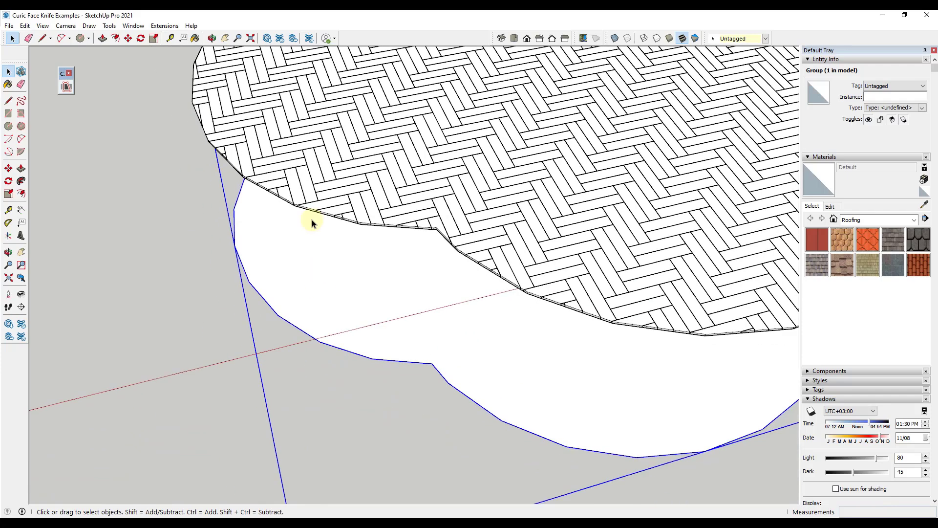
pyautogui.scroll(5, 421, 230)
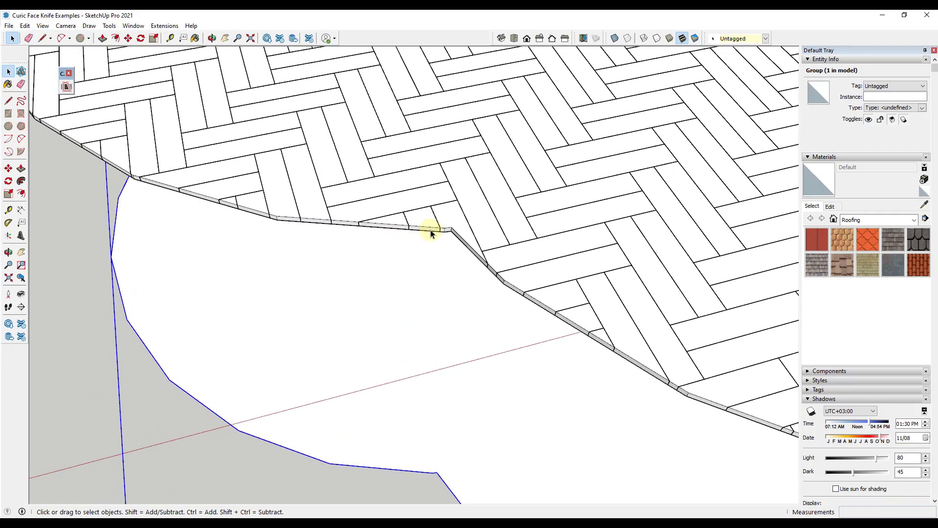
pyautogui.scroll(-10, 429, 205)
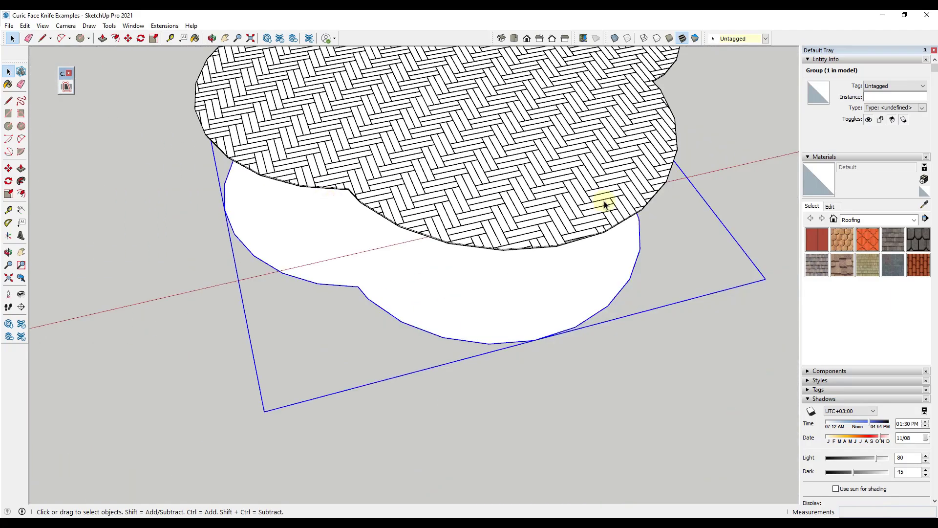
pyautogui.moveTo(605, 205); pyautogui.dragTo(699, 162, button='middle')
pyautogui.moveTo(377, 172); pyautogui.dragTo(222, 138, button='middle')
pyautogui.scroll(4, 303, 147)
pyautogui.scroll(2, 304, 147)
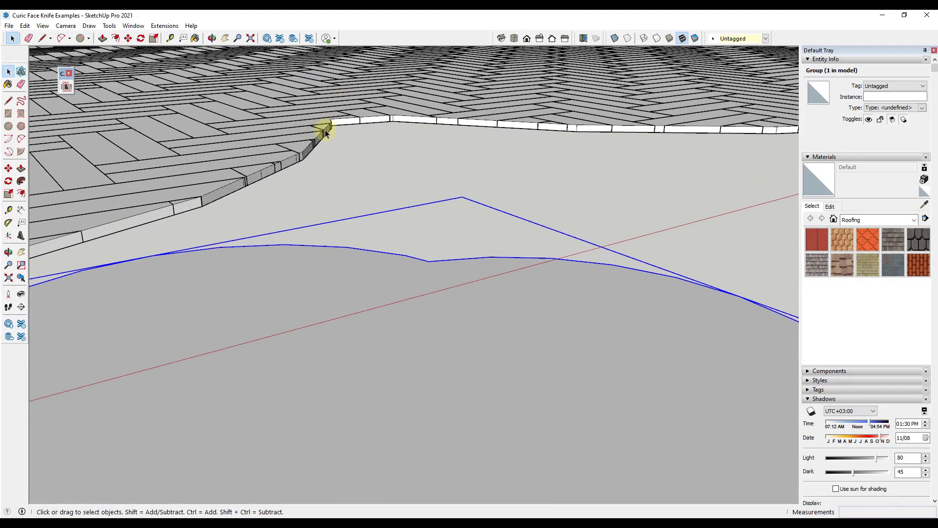
pyautogui.scroll(-8, 352, 157)
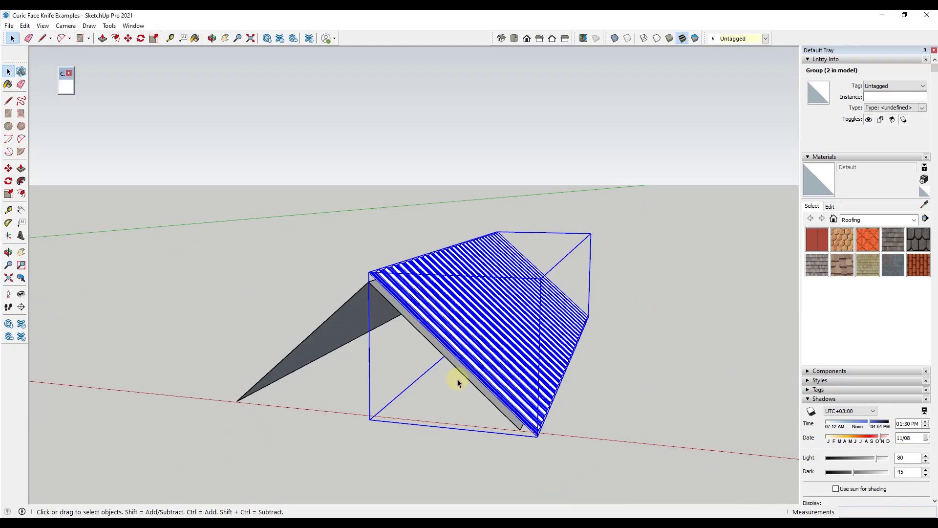
# - Trim the metal roof panel group against the gable roof's sloped face
pyautogui.moveTo(457, 379); pyautogui.dragTo(485, 329, button='middle')
pyautogui.scroll(4, 486, 329)
pyautogui.scroll(3, 519, 360)
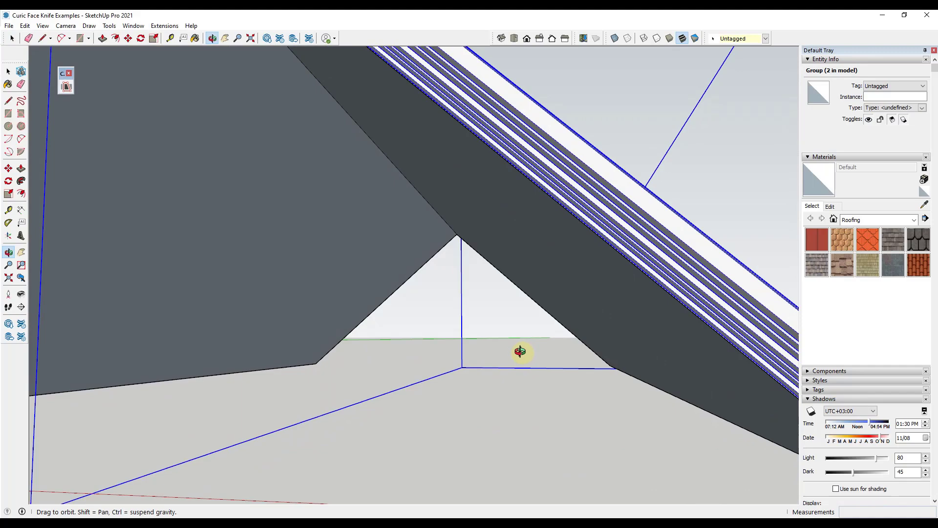
pyautogui.scroll(-8, 520, 351)
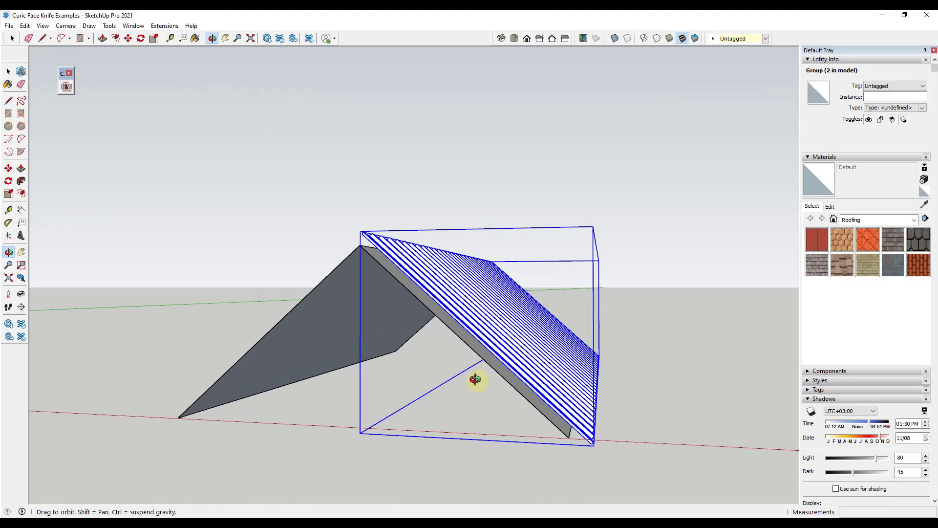
pyautogui.moveTo(475, 379); pyautogui.dragTo(378, 427, button='middle')
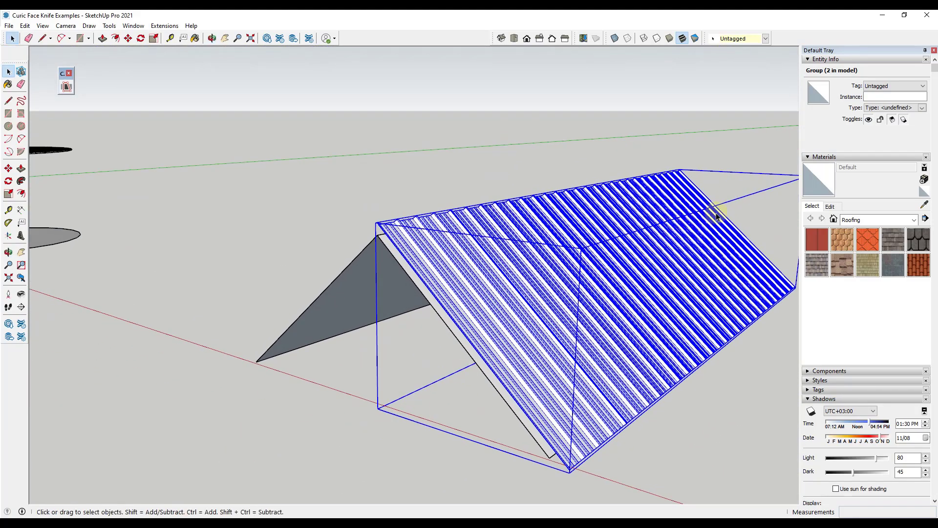
pyautogui.moveTo(480, 248); pyautogui.dragTo(553, 267, button='middle')
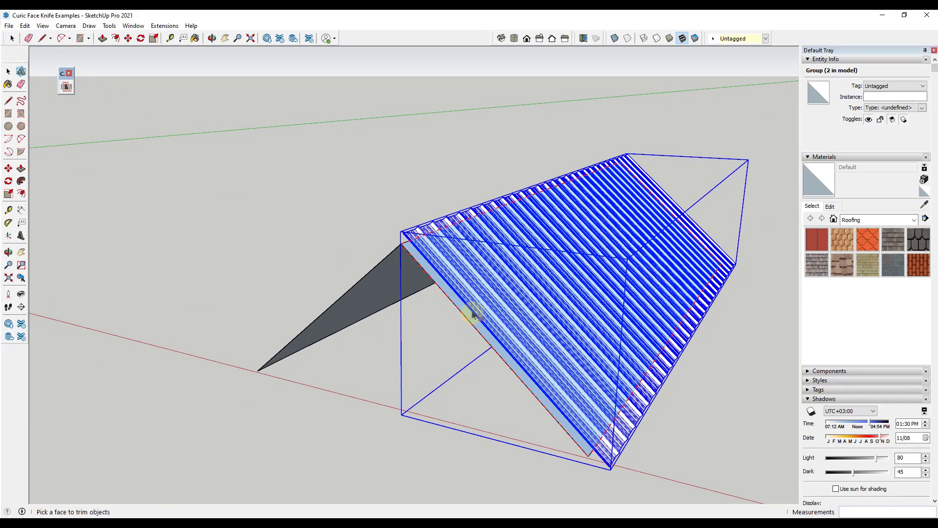
pyautogui.click(589, 295)
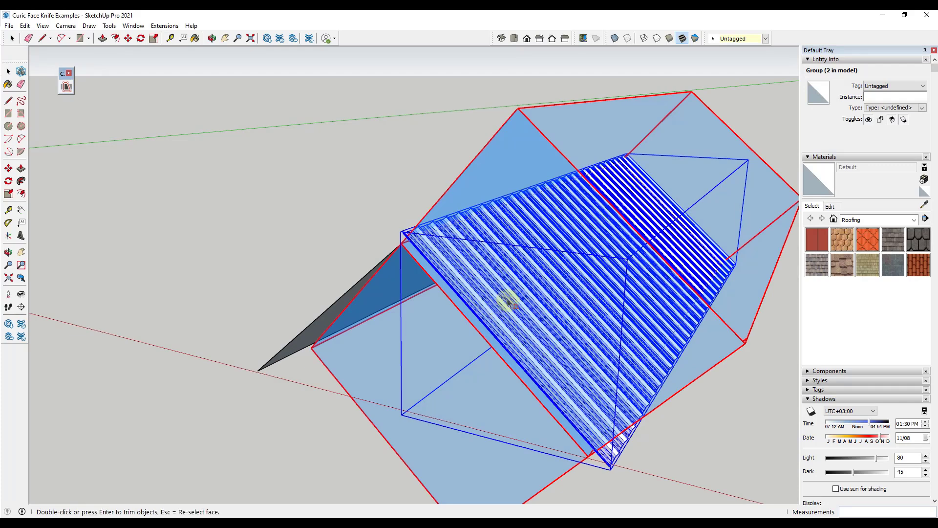
pyautogui.doubleClick(569, 269)
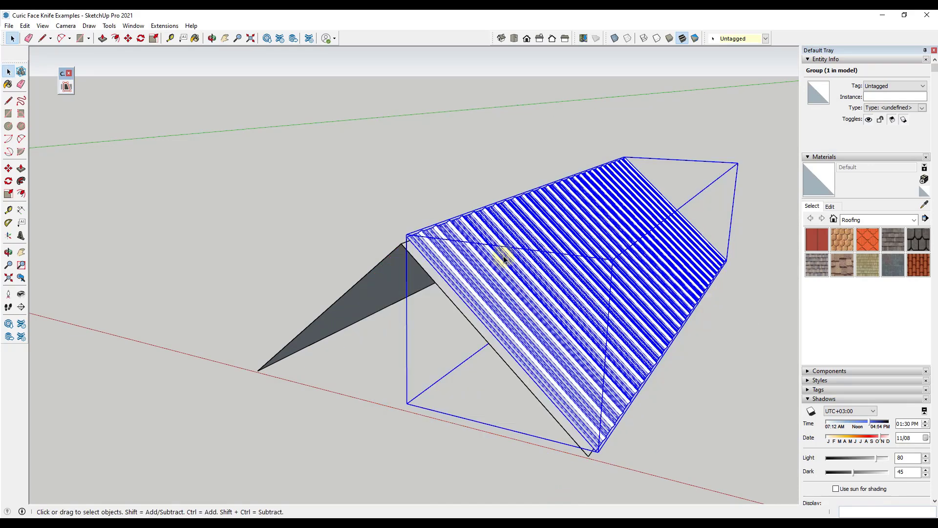
# - Move the trimmed panels from their corner endpoint onto the roof's ridge corner, resting on the slope
pyautogui.moveTo(504, 259); pyautogui.dragTo(488, 236, button='middle')
pyautogui.scroll(6, 496, 254)
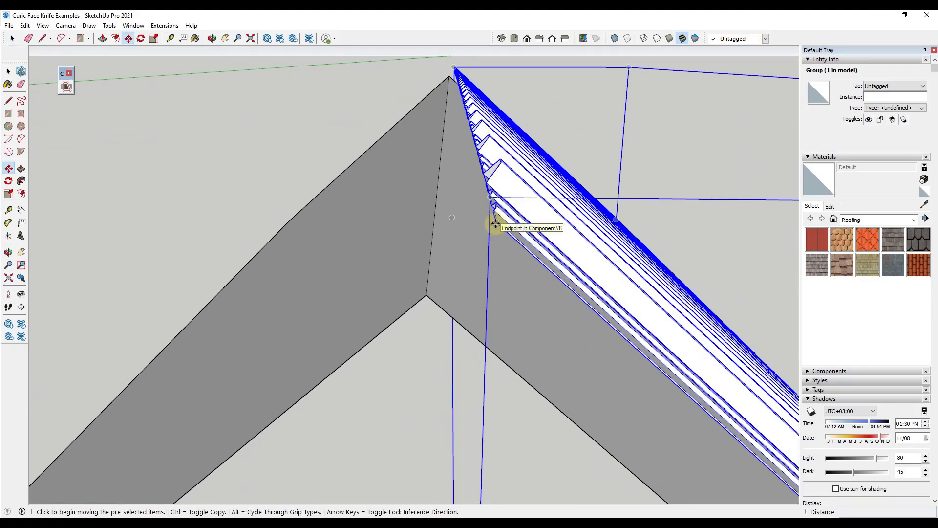
pyautogui.click(496, 224)
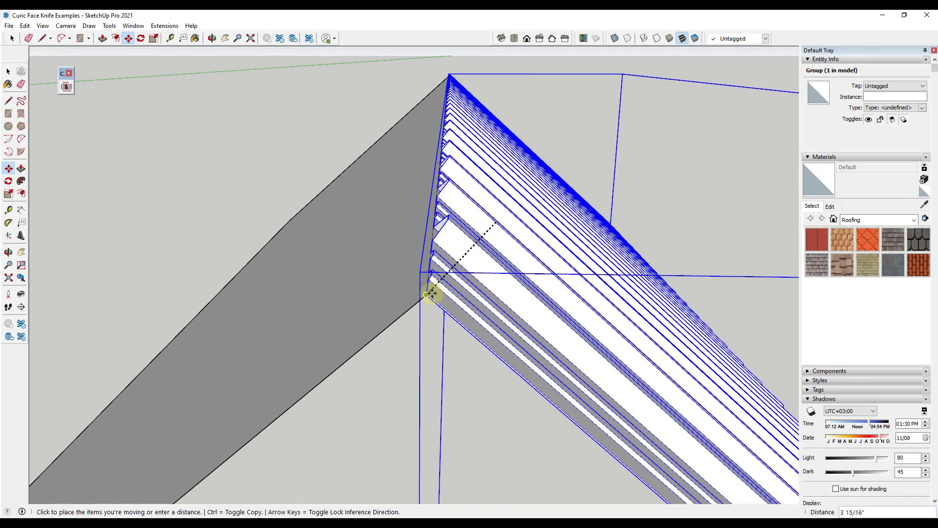
pyautogui.click(426, 295)
pyautogui.moveTo(426, 295); pyautogui.dragTo(473, 287, button='middle')
pyautogui.scroll(-5, 310, 171)
pyautogui.scroll(2, 288, 149)
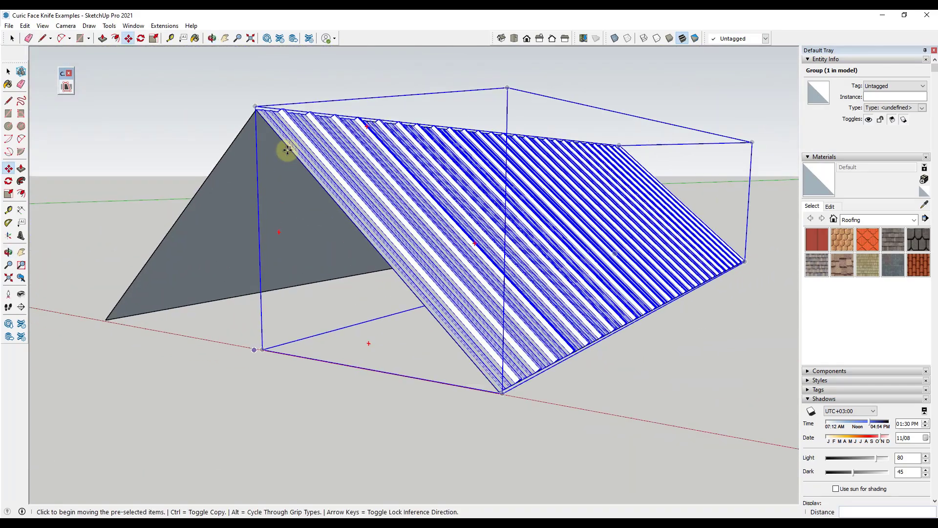
pyautogui.moveTo(287, 149); pyautogui.dragTo(424, 197, button='middle')
pyautogui.press('space')
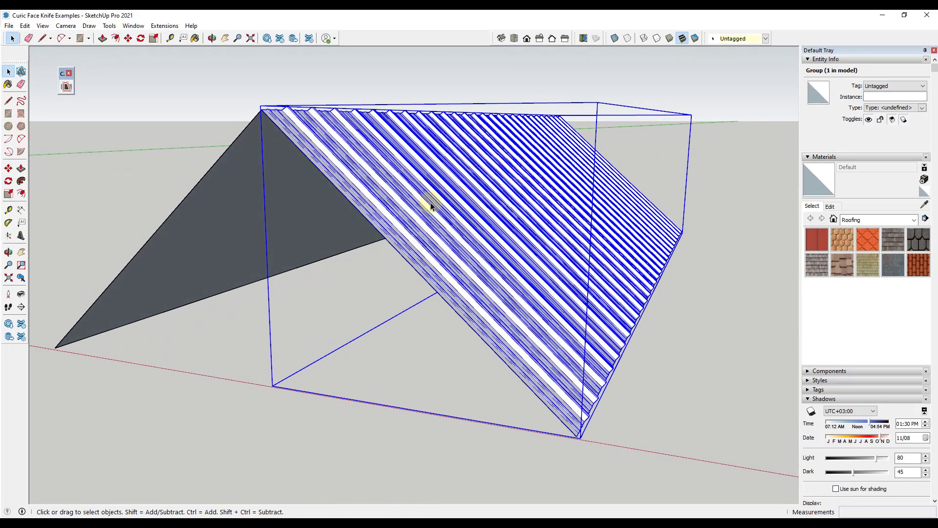